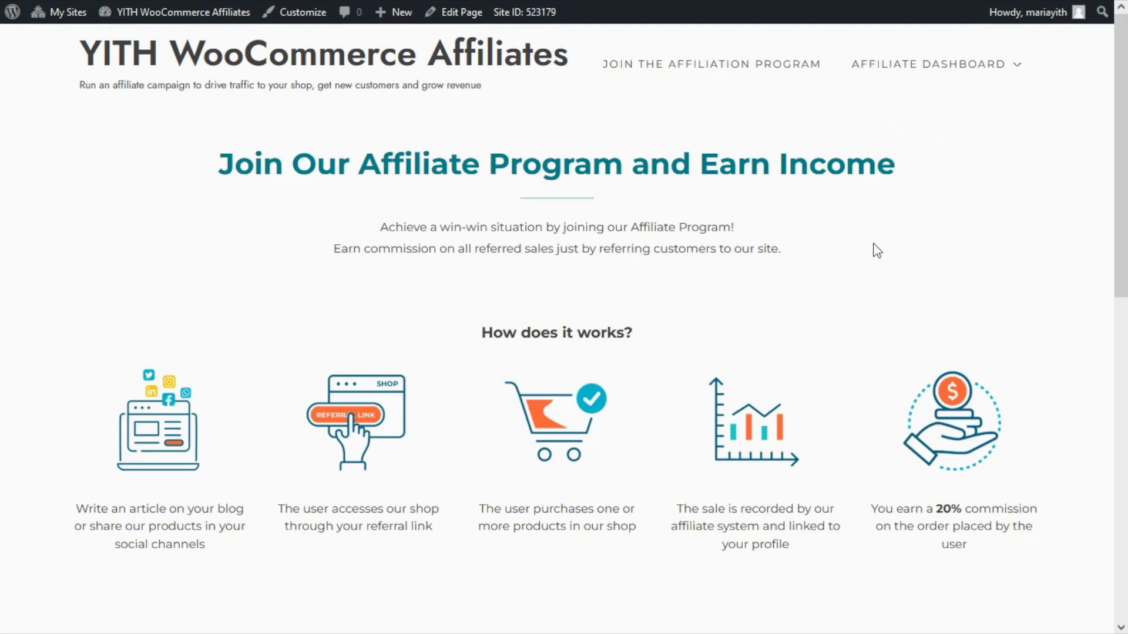
Go to the WordPress admin dashboard and open the YITH WooCommerce Affiliates dashboard.
{"action": "mouse_move", "coordinate": [185, 12]}
{"action": "left_click", "coordinate": [149, 41]}
{"action": "mouse_move", "coordinate": [36, 376]}
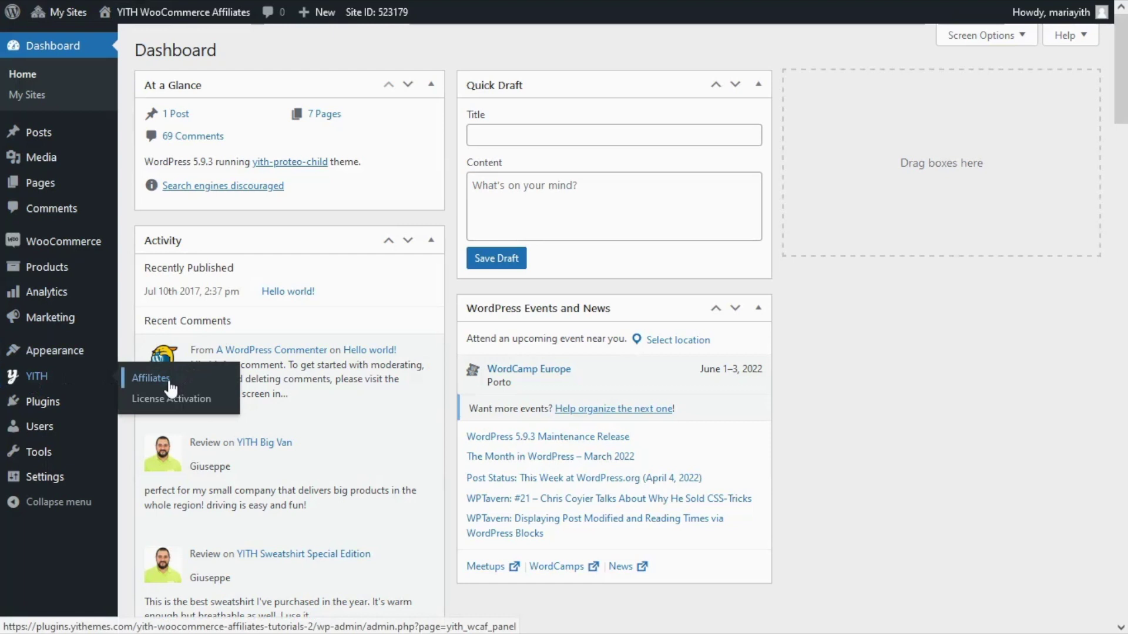
{"action": "left_click", "coordinate": [151, 378]}
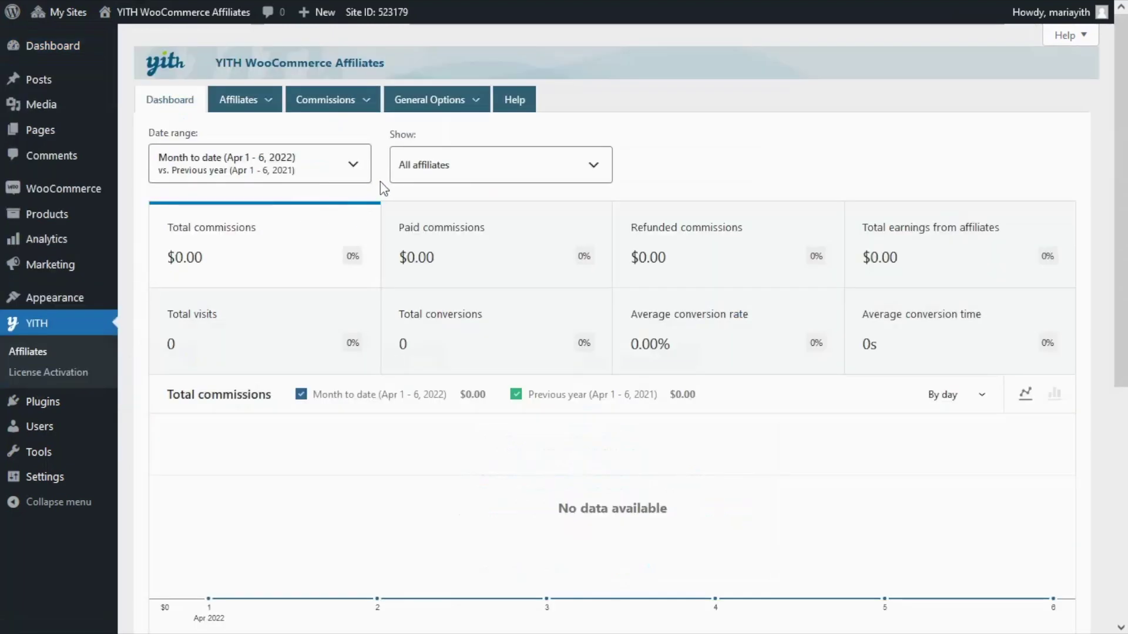
{"action": "mouse_move", "coordinate": [476, 101]}
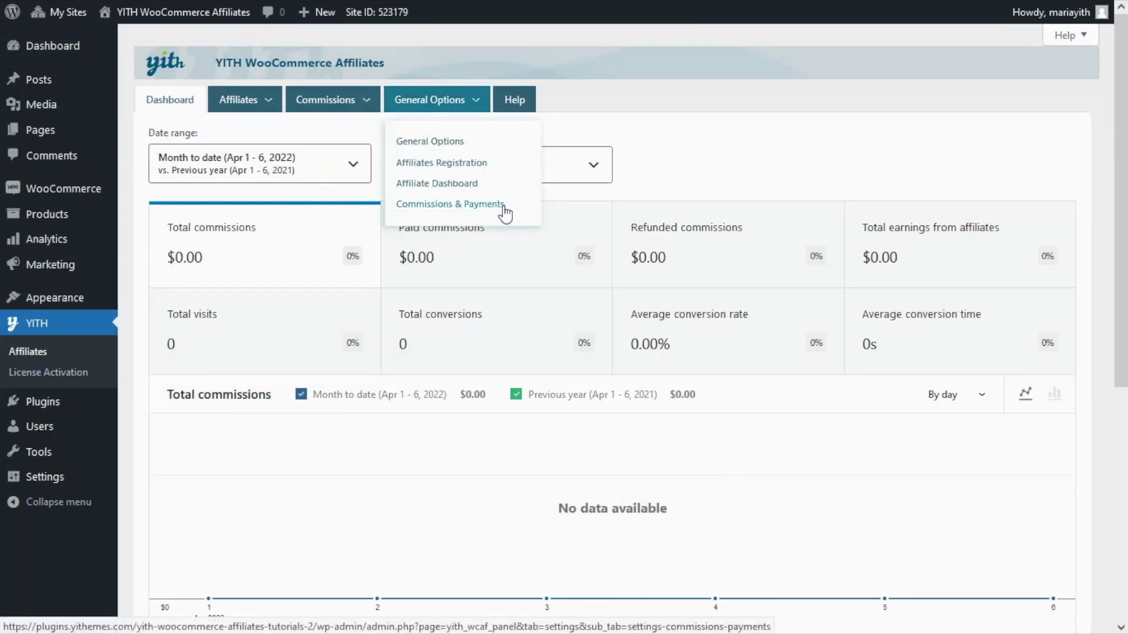
On the Commissions & Payments tab, change the default commission rate from 10 to 20.
{"action": "left_click", "coordinate": [504, 206]}
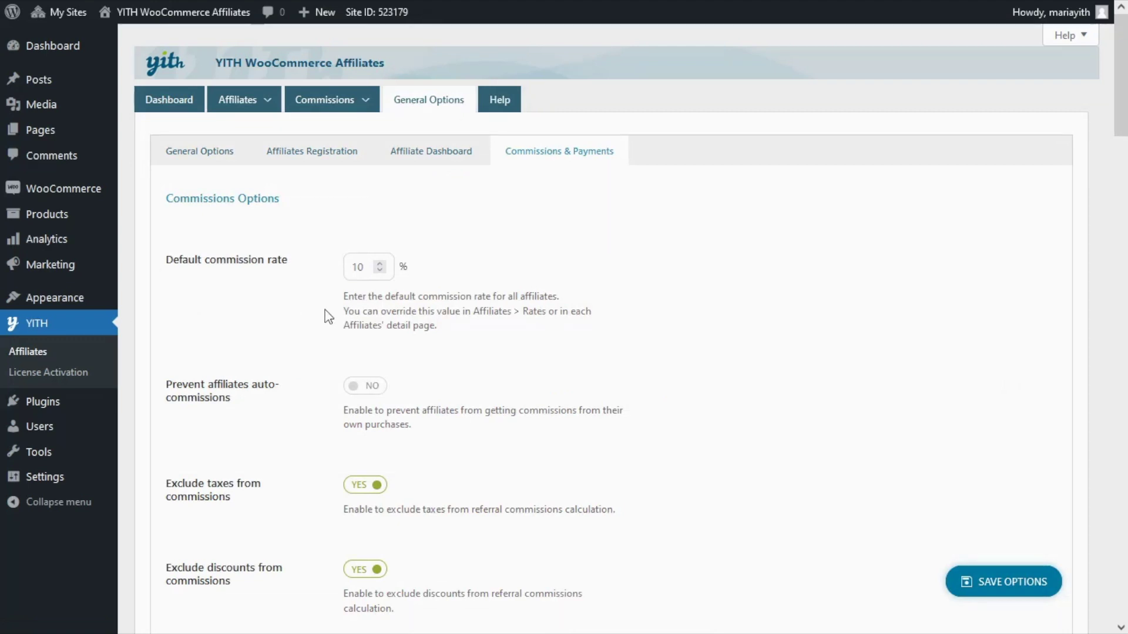
{"action": "left_click_drag", "start_coordinate": [368, 270], "coordinate": [349, 268]}
{"action": "type", "text": "20"}
{"action": "scroll", "coordinate": [717, 291], "scroll_direction": "down", "scroll_amount": 3}
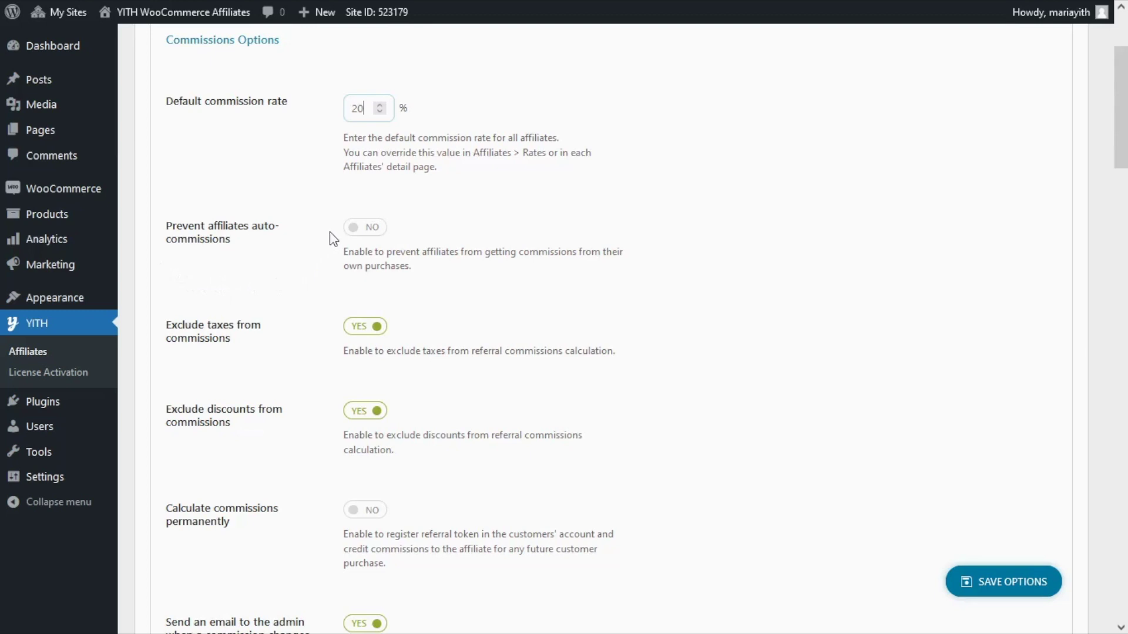
Review the commission and payment options and save them with the 20% default rate.
{"action": "scroll", "coordinate": [326, 232], "scroll_direction": "down", "scroll_amount": 3}
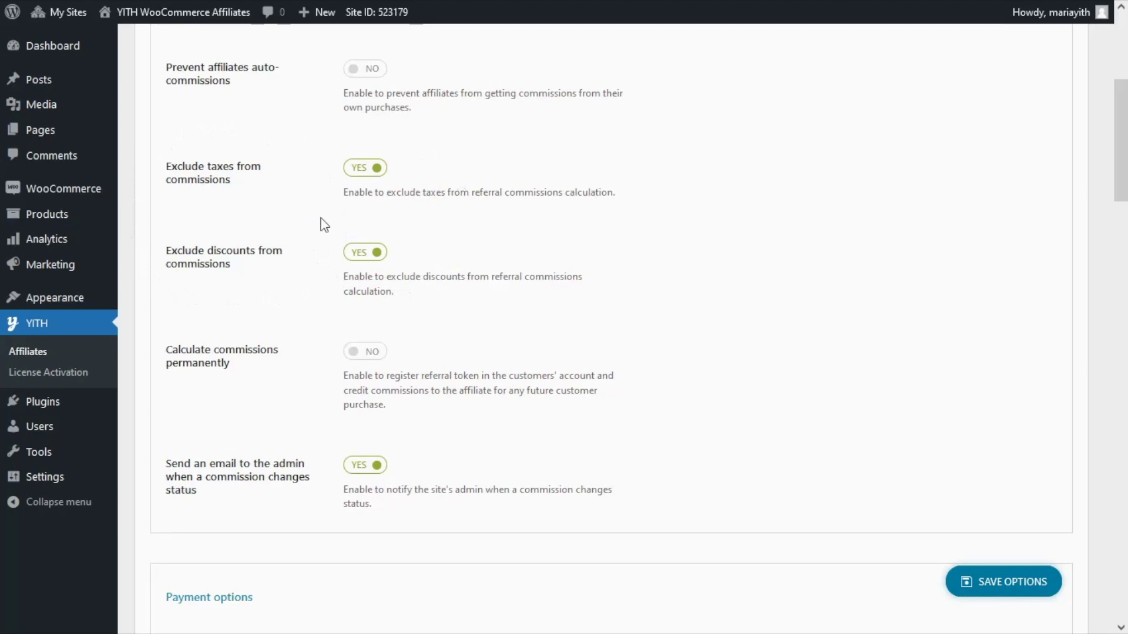
{"action": "scroll", "coordinate": [316, 245], "scroll_direction": "down", "scroll_amount": 1}
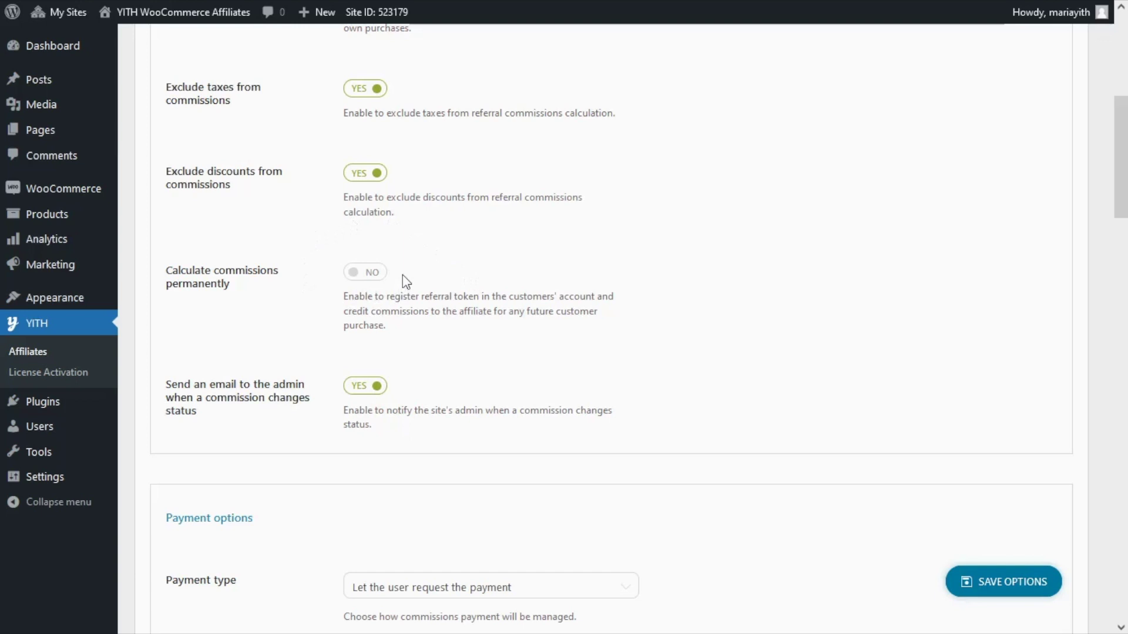
{"action": "scroll", "coordinate": [461, 295], "scroll_direction": "down", "scroll_amount": 1}
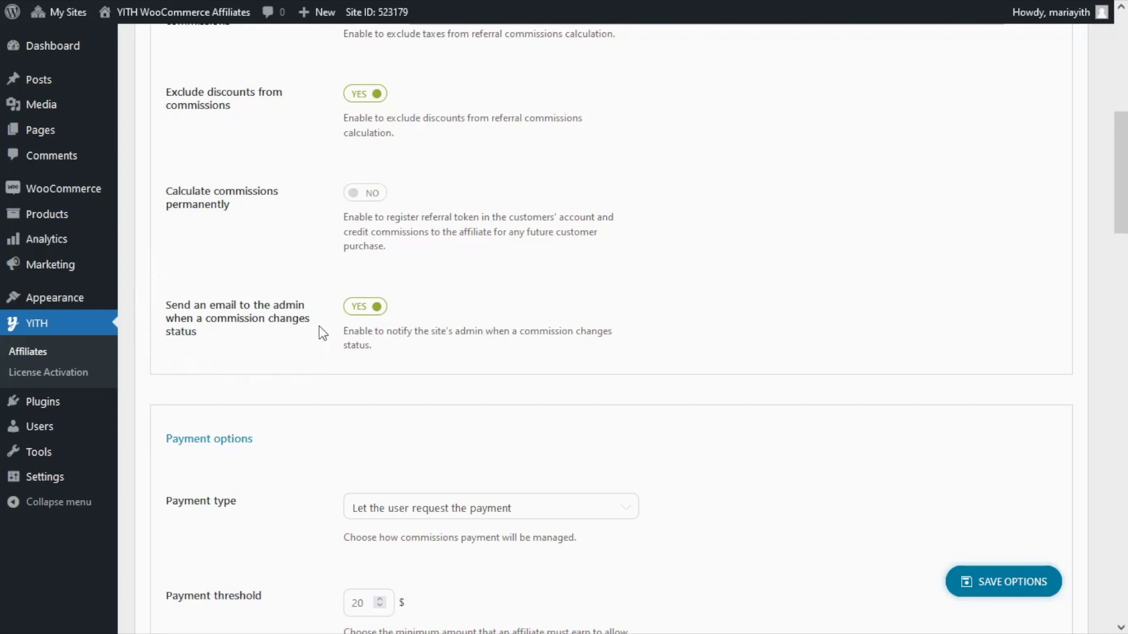
{"action": "scroll", "coordinate": [319, 326], "scroll_direction": "up", "scroll_amount": 8}
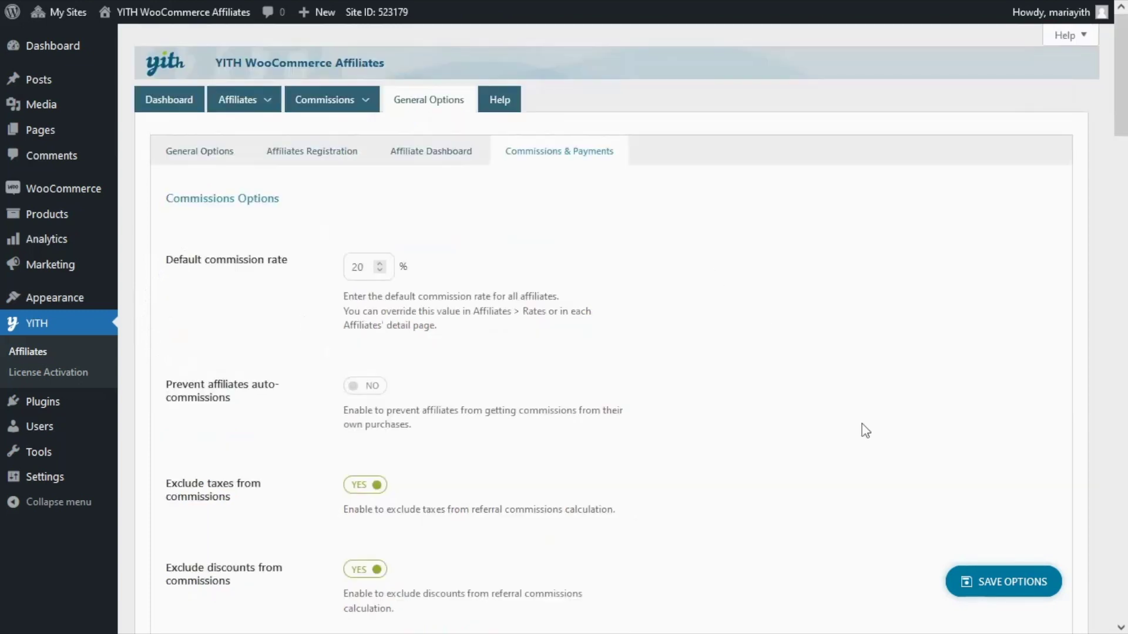
{"action": "left_click", "coordinate": [985, 582]}
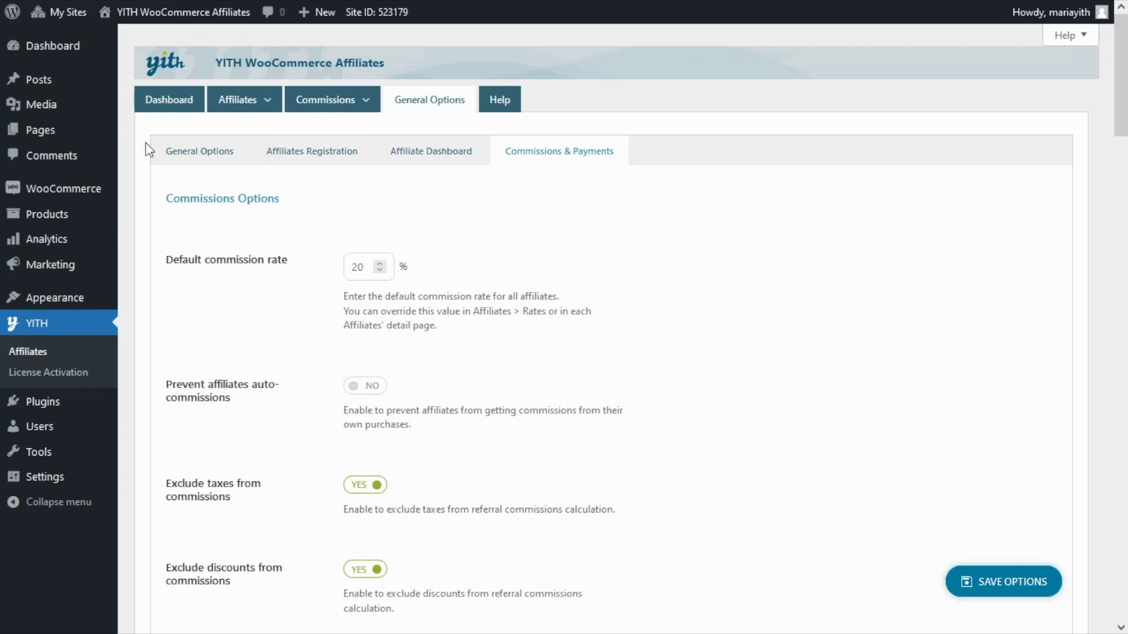
In the general affiliate settings, set 'Exclude products' to YES.
{"action": "left_click", "coordinate": [225, 154]}
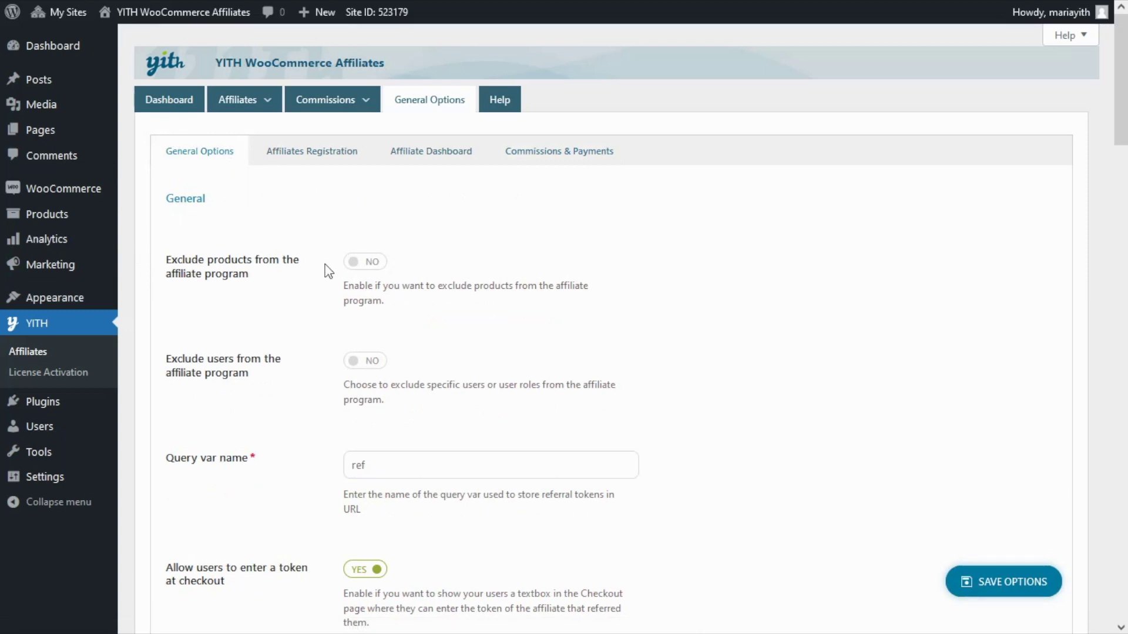
{"action": "left_click", "coordinate": [376, 271]}
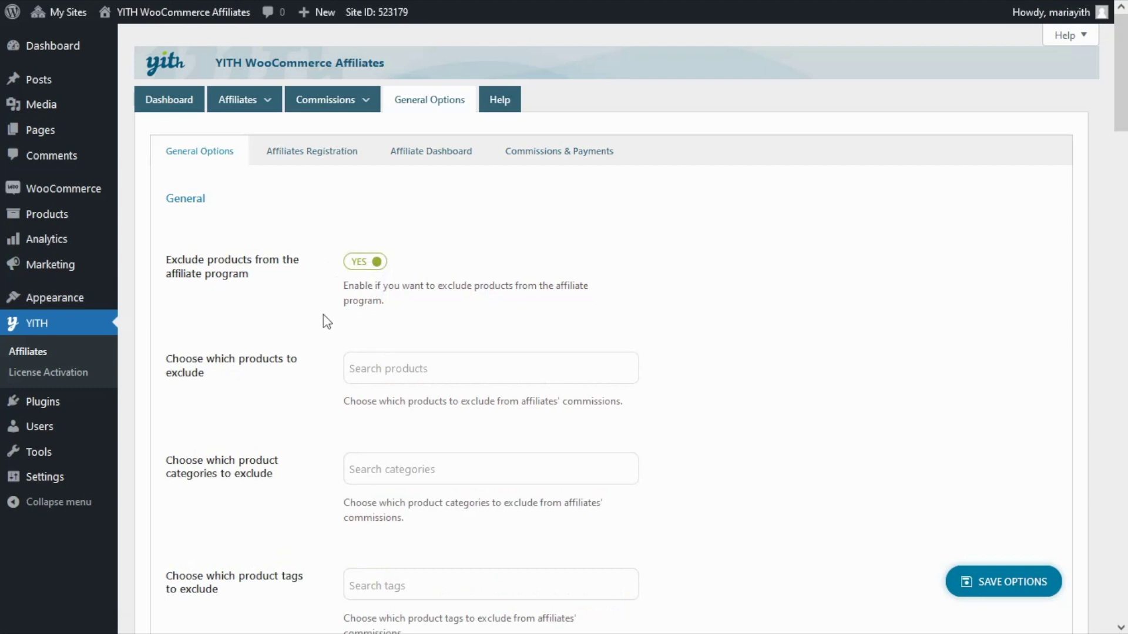
{"action": "scroll", "coordinate": [317, 323], "scroll_direction": "down", "scroll_amount": 1}
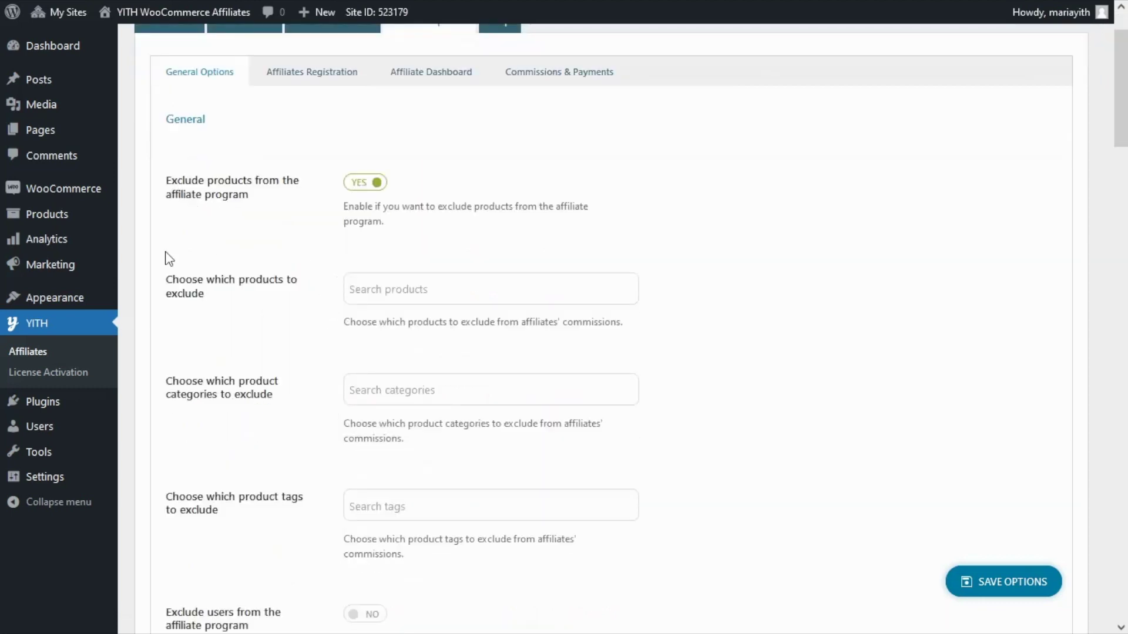
{"action": "scroll", "coordinate": [317, 321], "scroll_direction": "down", "scroll_amount": 1}
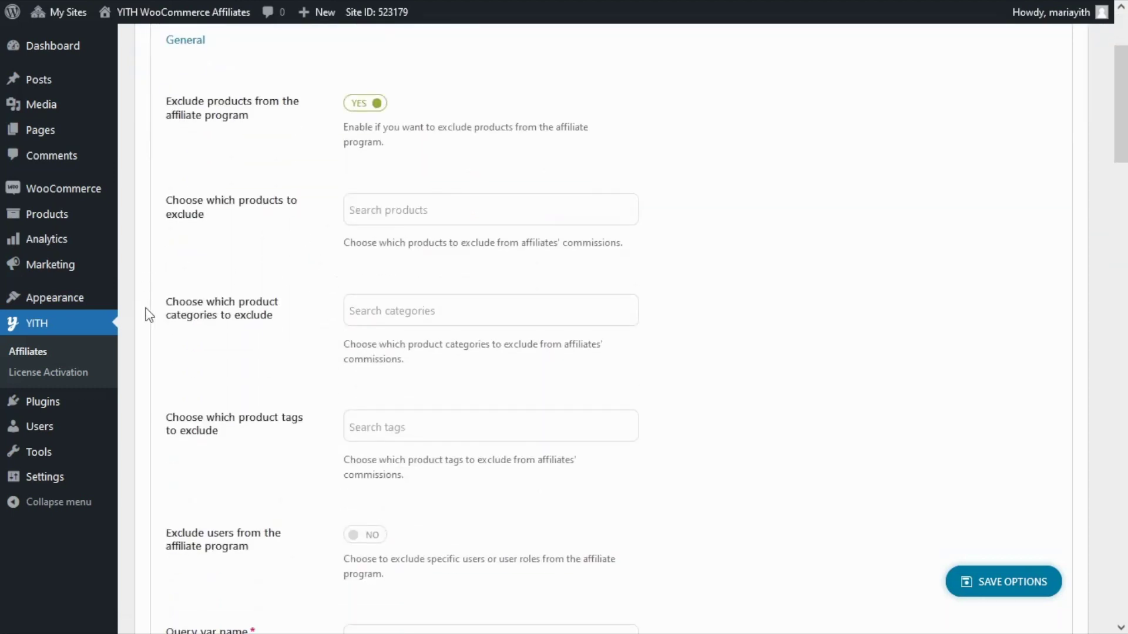
{"action": "scroll", "coordinate": [317, 329], "scroll_direction": "down", "scroll_amount": 1}
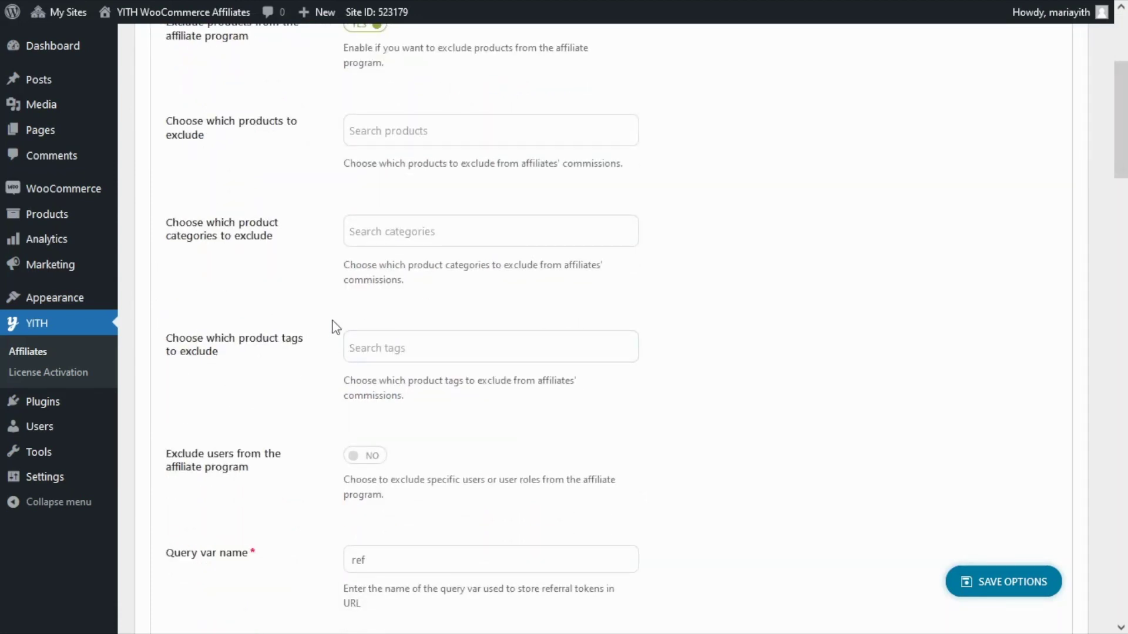
{"action": "scroll", "coordinate": [333, 326], "scroll_direction": "up", "scroll_amount": 1}
{"action": "scroll", "coordinate": [337, 327], "scroll_direction": "up", "scroll_amount": 1}
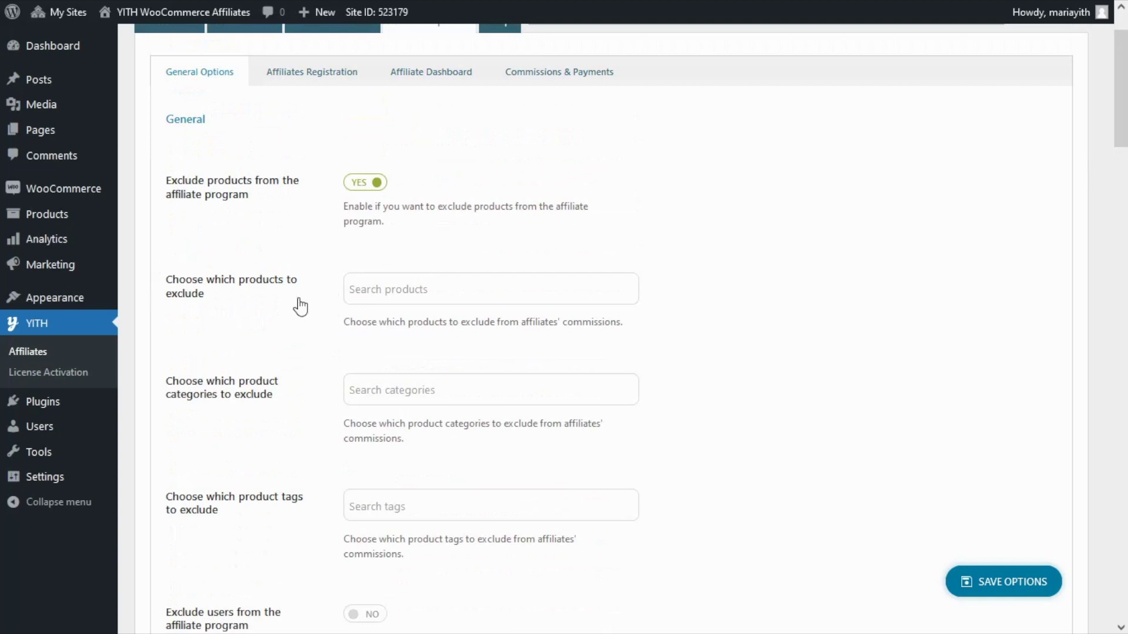
Add Basic t-shirt (#270) to the excluded products and save the options.
{"action": "left_click", "coordinate": [379, 289]}
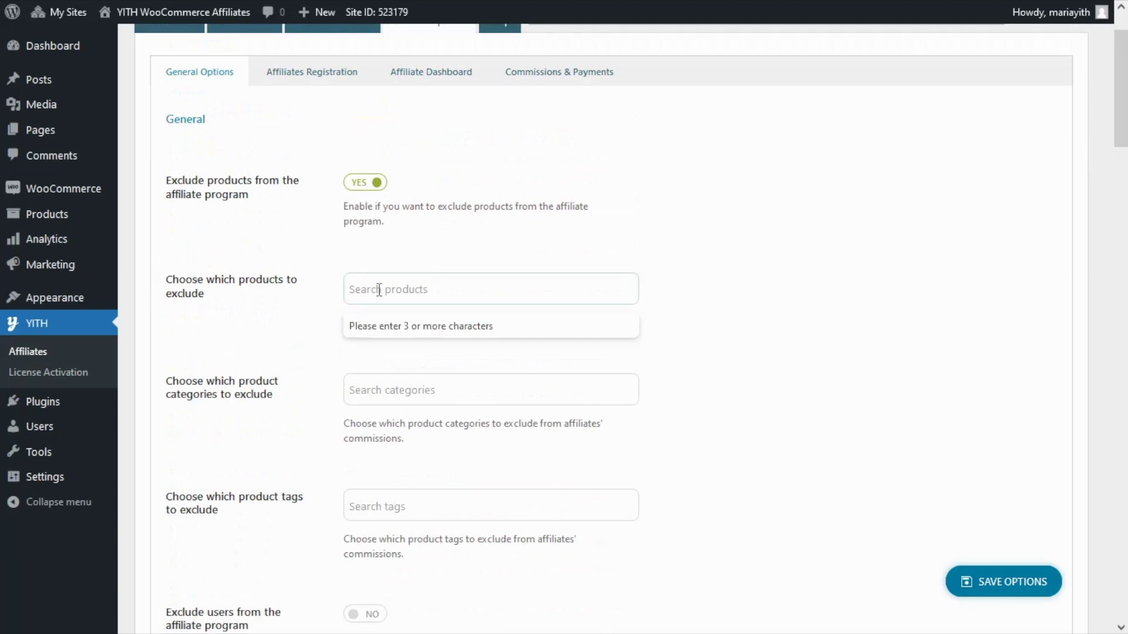
{"action": "type", "text": "basic"}
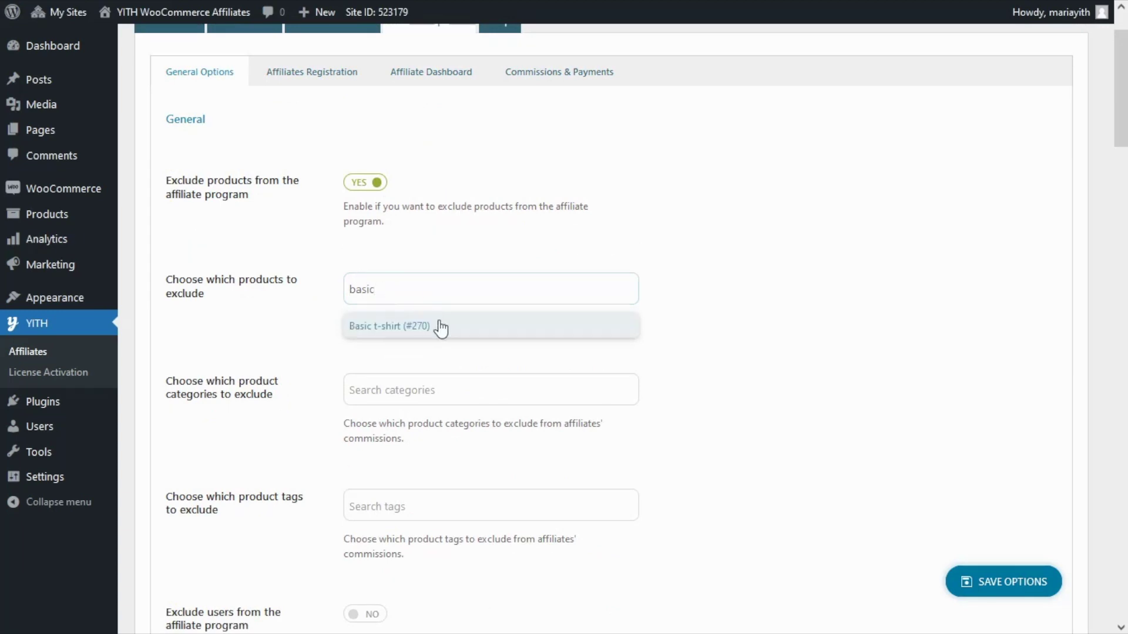
{"action": "left_click", "coordinate": [441, 327]}
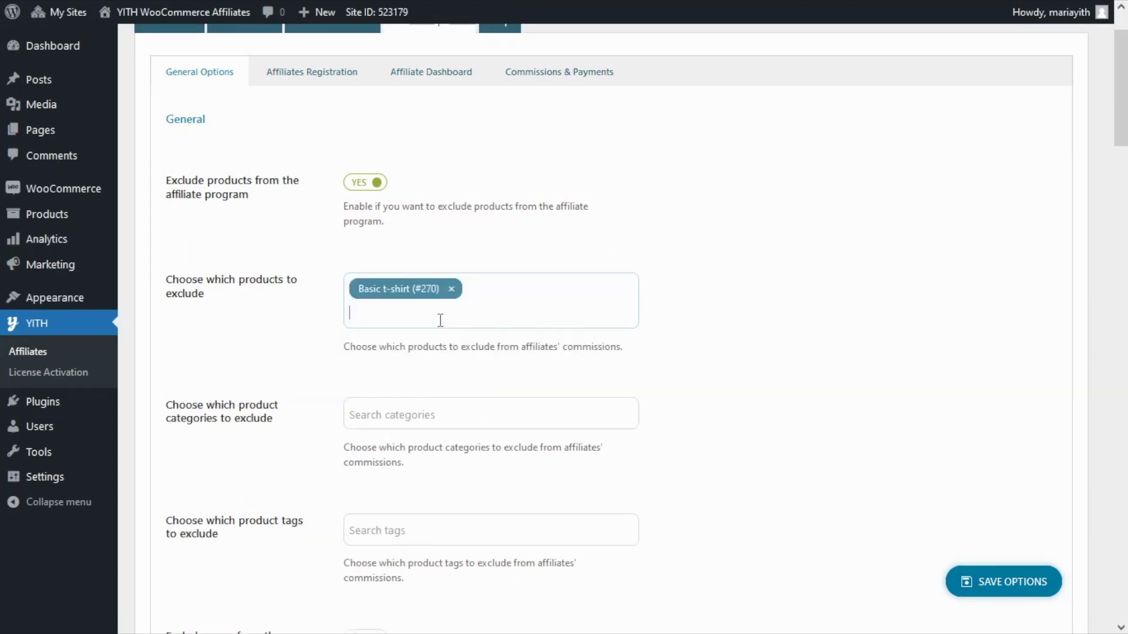
{"action": "left_click", "coordinate": [997, 587]}
Open the Affiliates Rates page and start a new rule in the 'Add a rate rule' dialog.
{"action": "scroll", "coordinate": [546, 286], "scroll_direction": "up", "scroll_amount": 2}
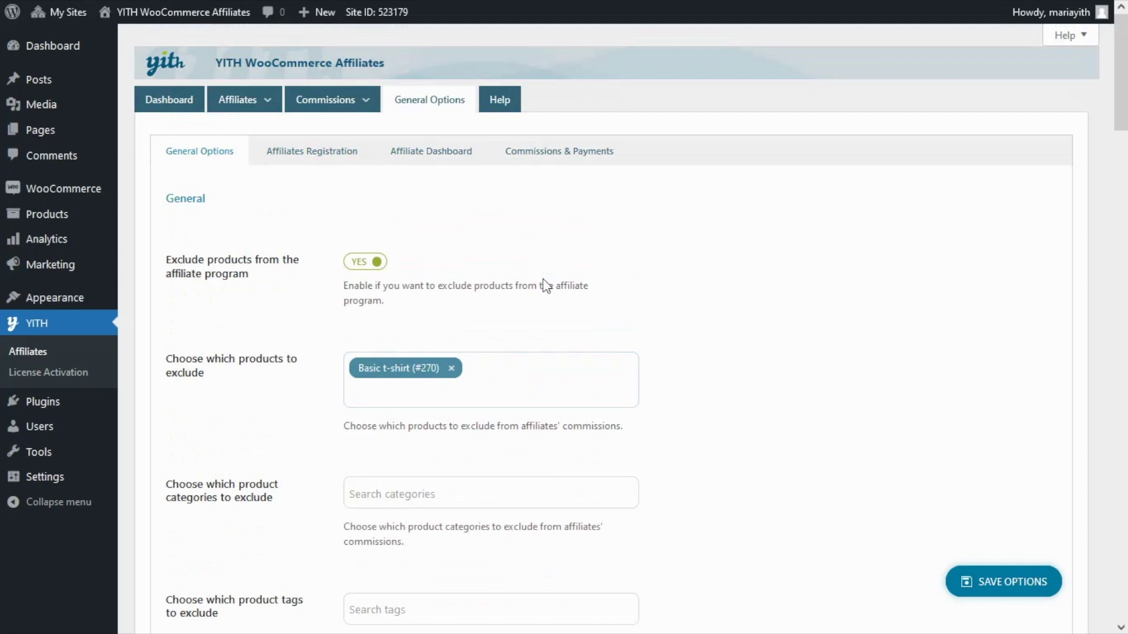
{"action": "mouse_move", "coordinate": [249, 116]}
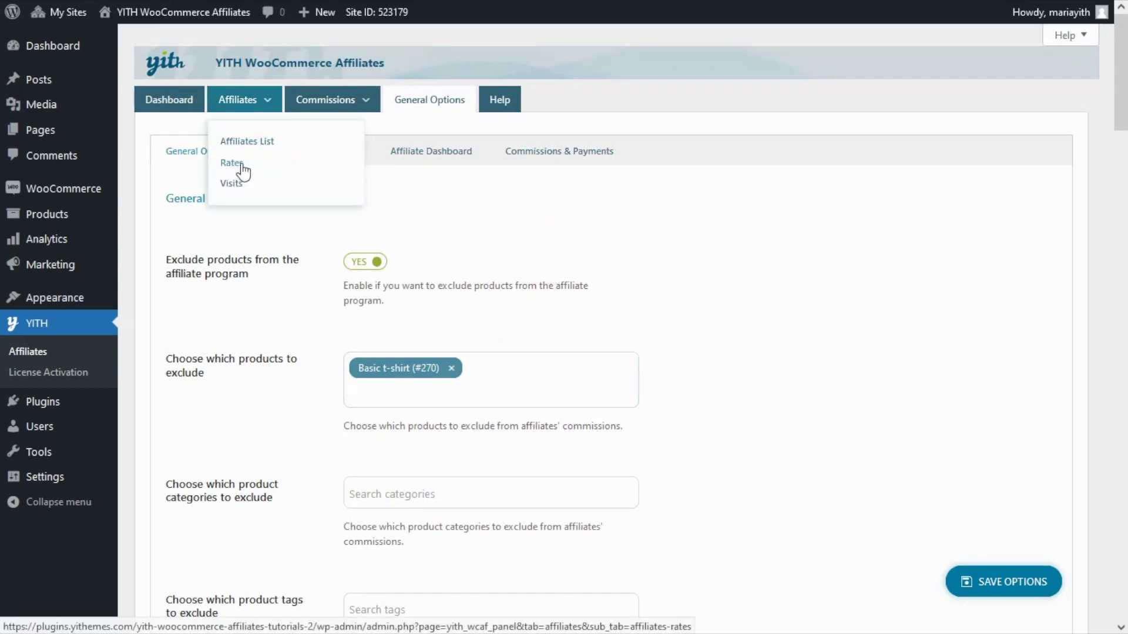
{"action": "left_click", "coordinate": [242, 171]}
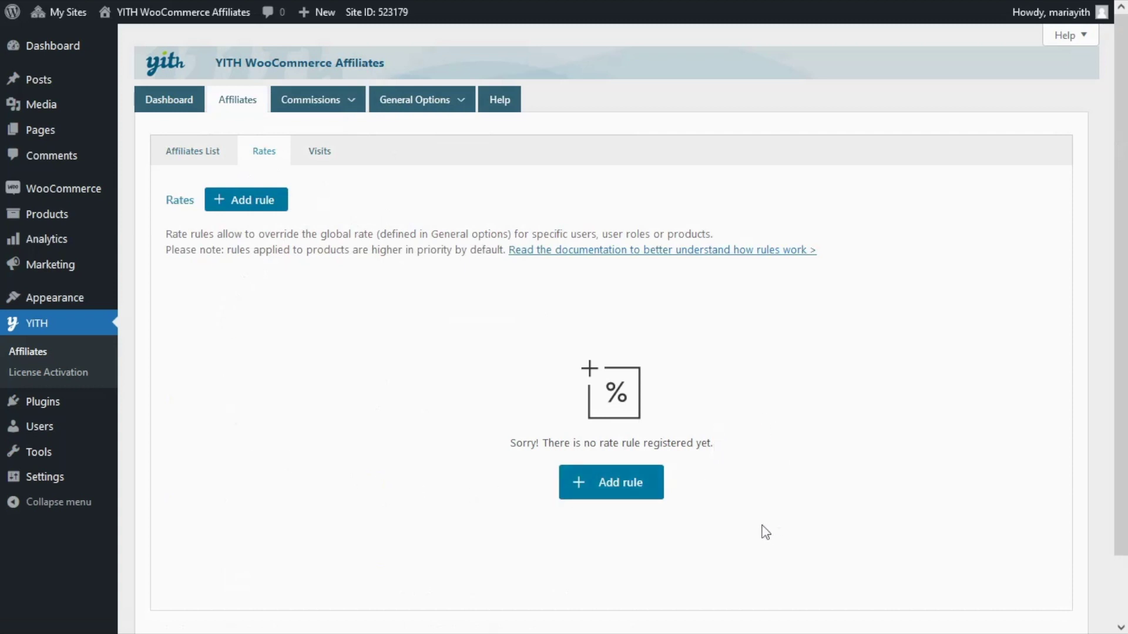
{"action": "left_click", "coordinate": [611, 490]}
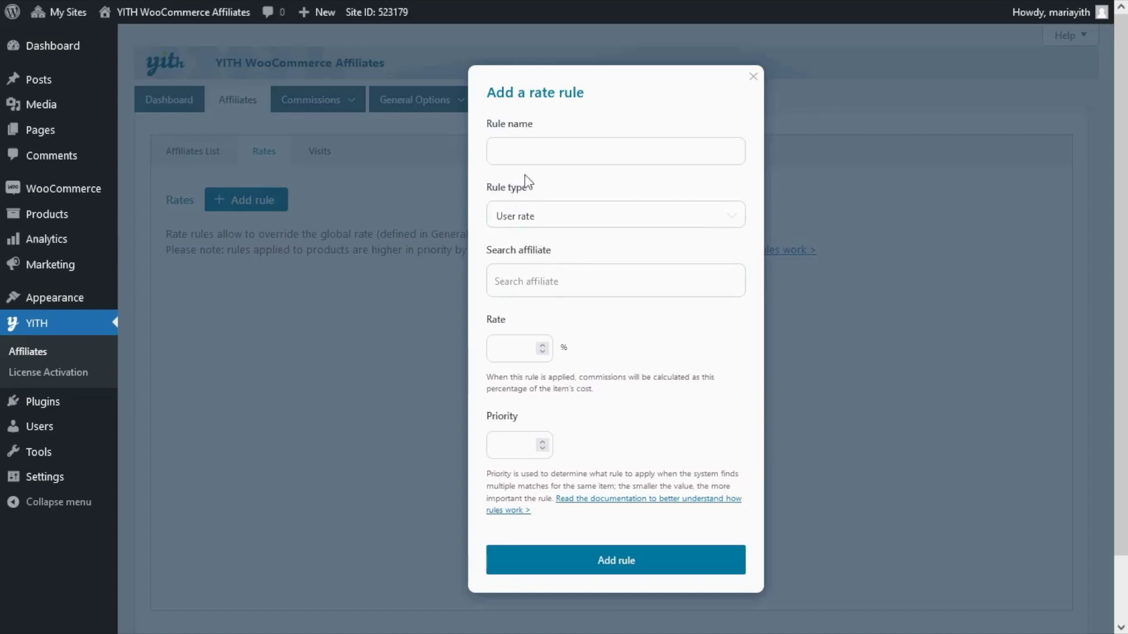
Paste a name for the new rule and keep its type as User rate.
{"action": "left_click", "coordinate": [504, 151]}
{"action": "type", "text": "New user rule (Maria)"}
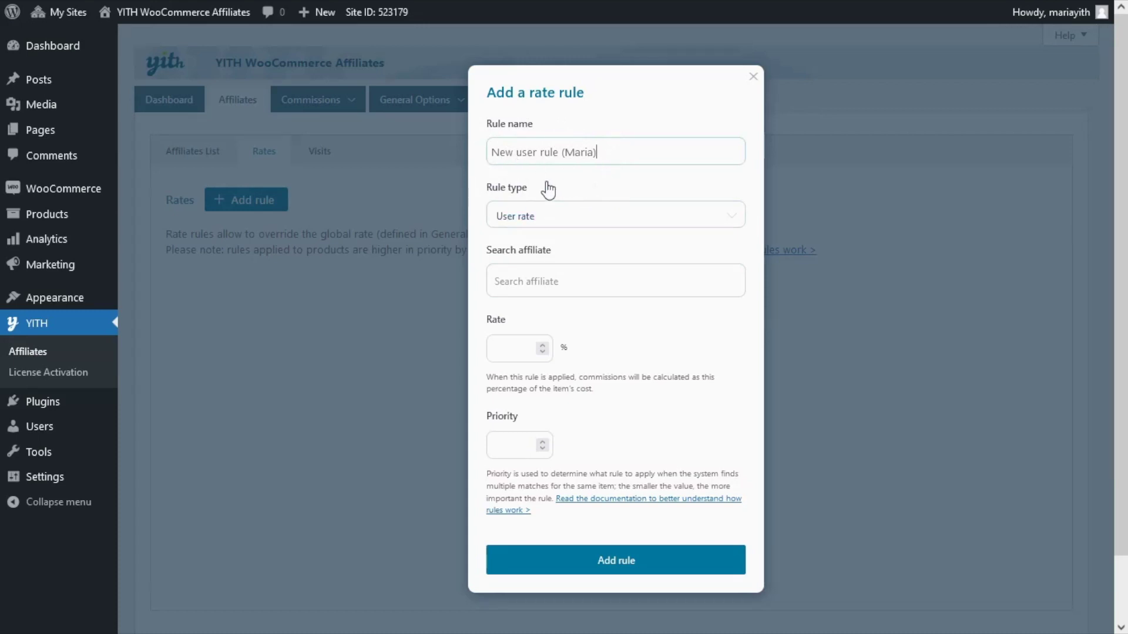
{"action": "left_click", "coordinate": [684, 216]}
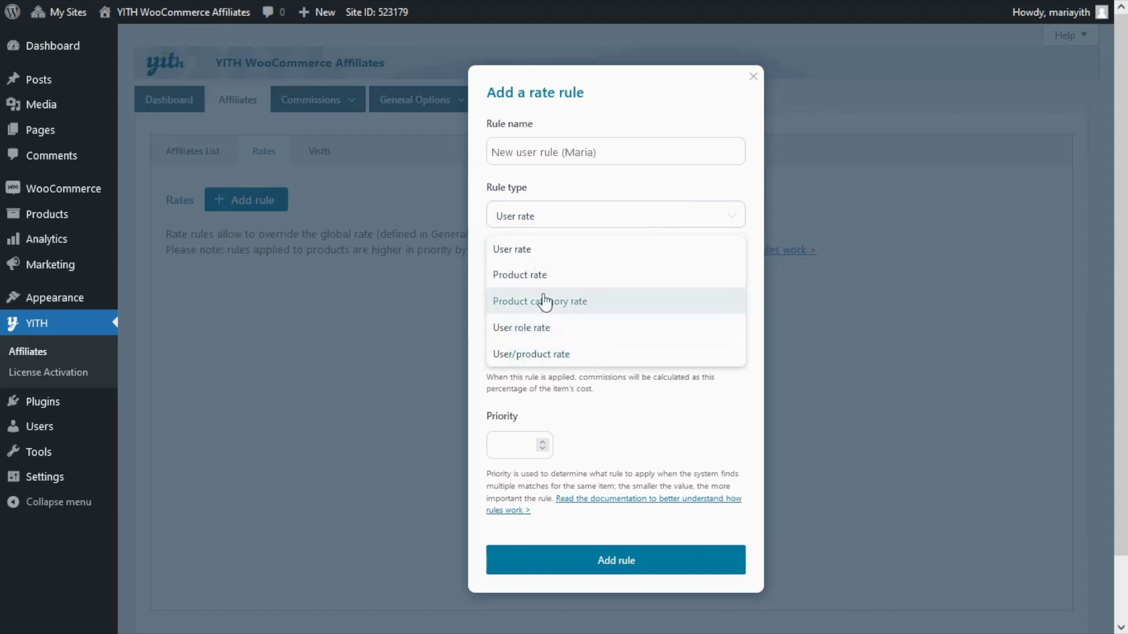
{"action": "left_click", "coordinate": [552, 253]}
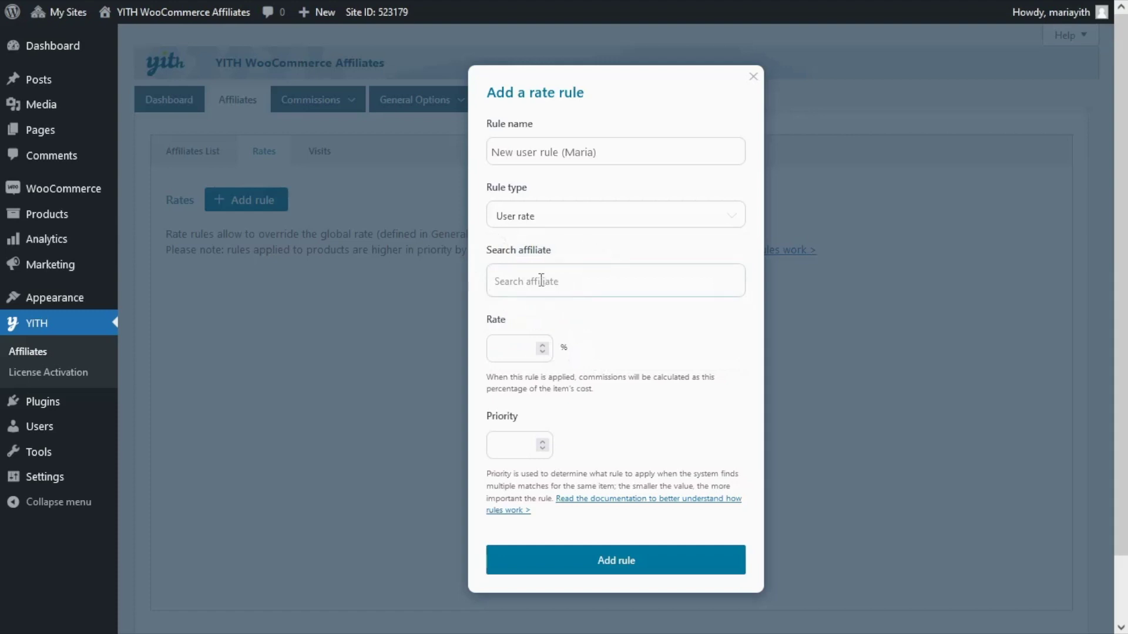
Target the affiliate found by name search with a 30% rate and add the rule.
{"action": "left_click", "coordinate": [542, 281]}
{"action": "type", "text": "maria"}
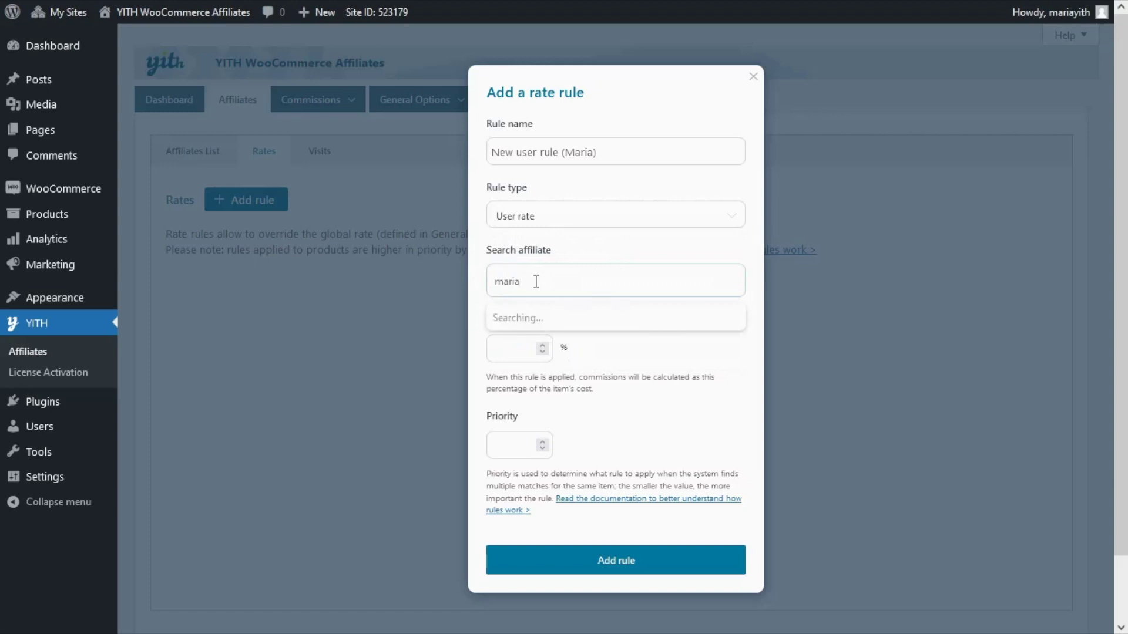
{"action": "left_click", "coordinate": [511, 319]}
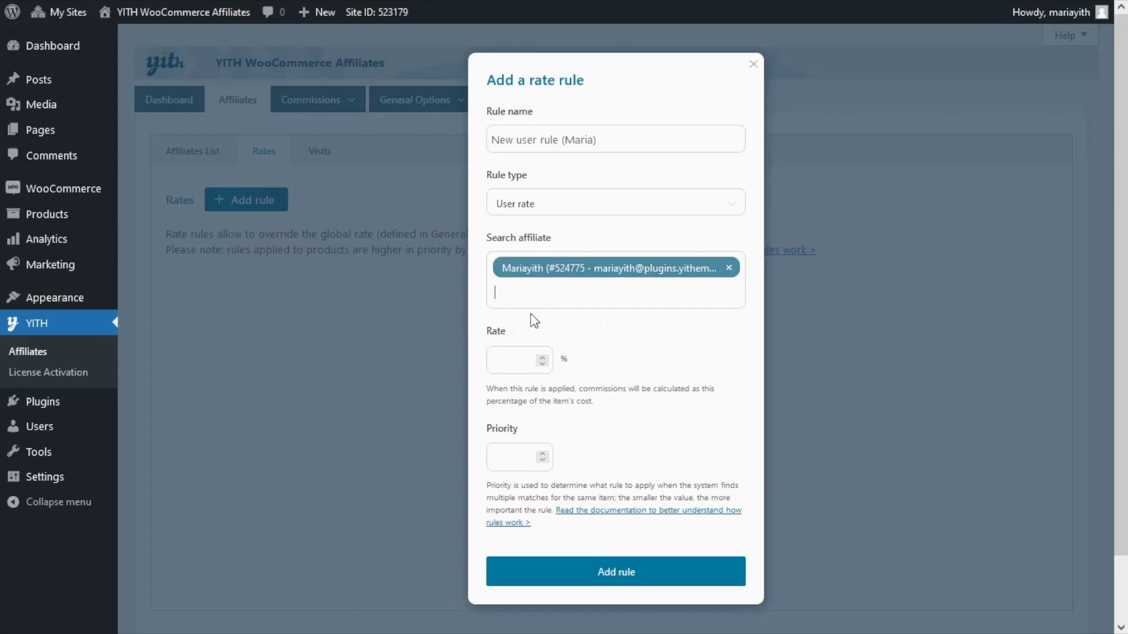
{"action": "left_click", "coordinate": [512, 361]}
{"action": "type", "text": "30"}
{"action": "left_click", "coordinate": [627, 578]}
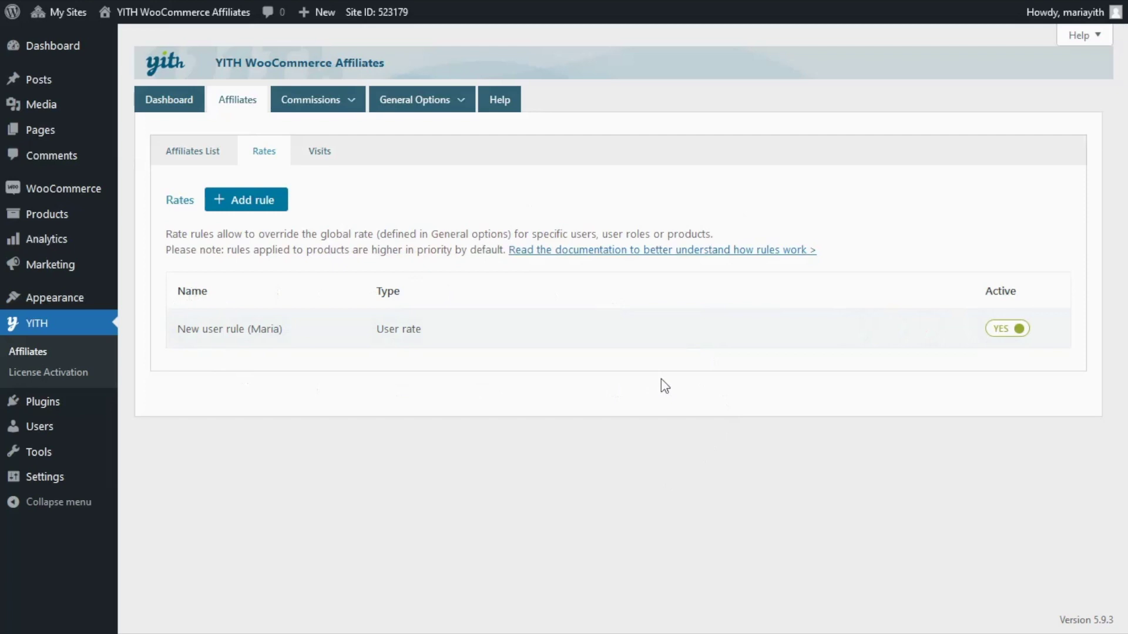
{"action": "mouse_move", "coordinate": [843, 338]}
Start another rule named 'Specific product' with rule type Product rate.
{"action": "left_click", "coordinate": [246, 203]}
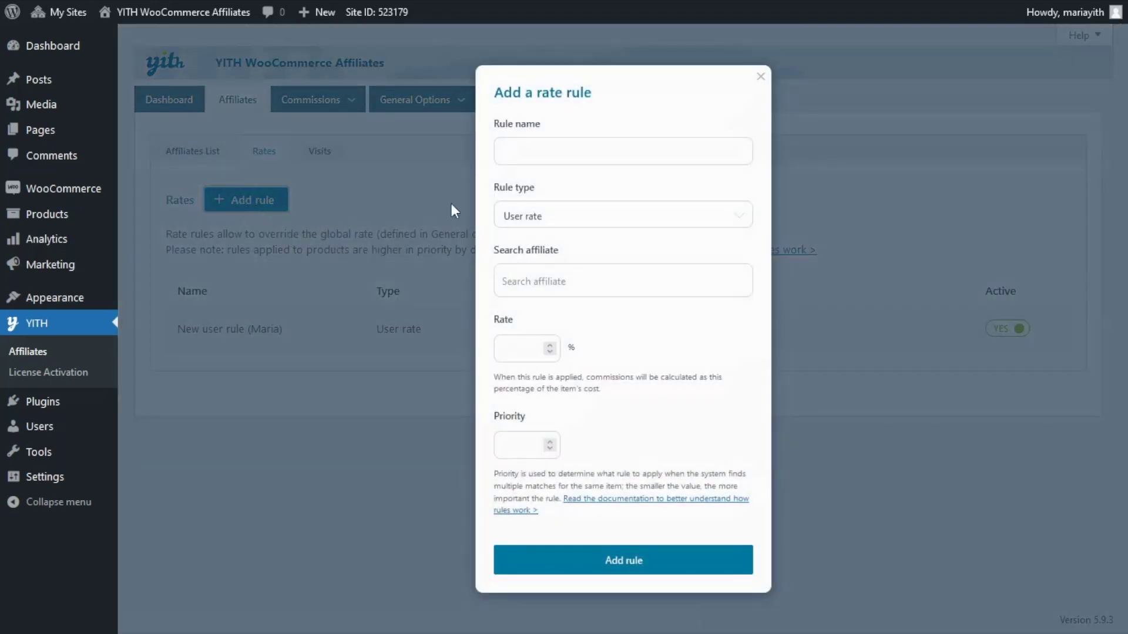
{"action": "left_click", "coordinate": [515, 160]}
{"action": "type", "text": "Specific product"}
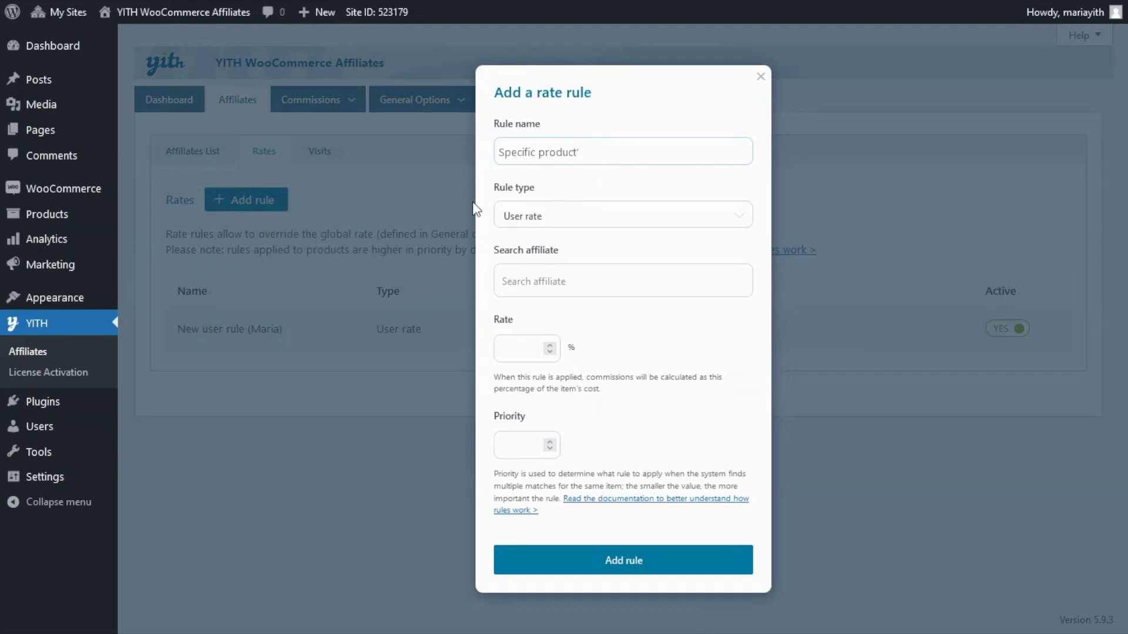
{"action": "left_click", "coordinate": [573, 212]}
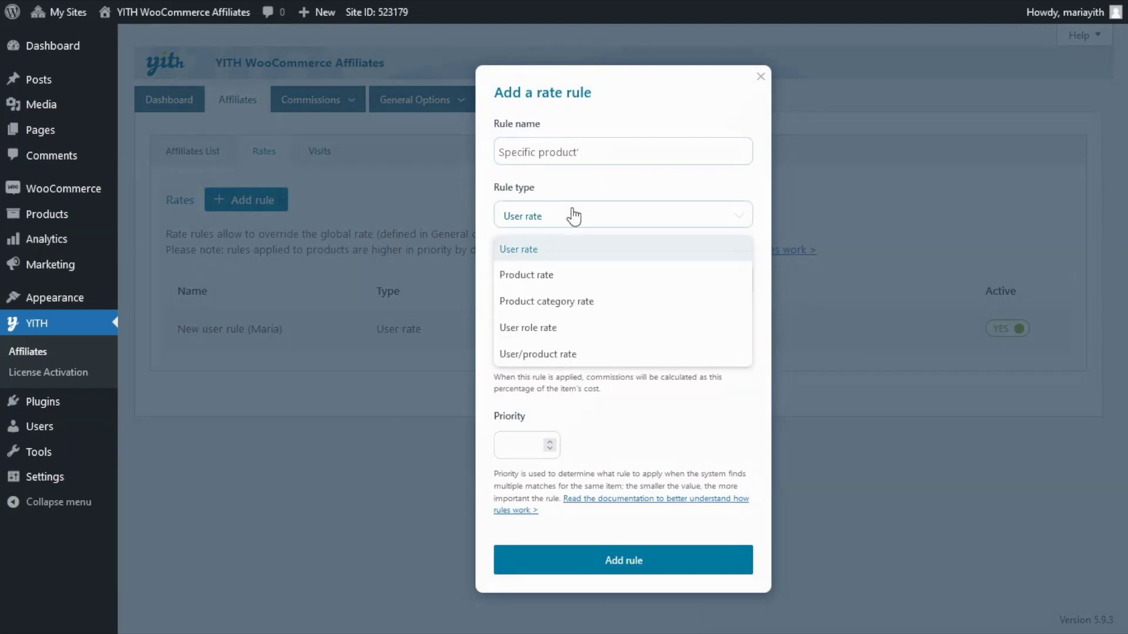
{"action": "left_click", "coordinate": [578, 279]}
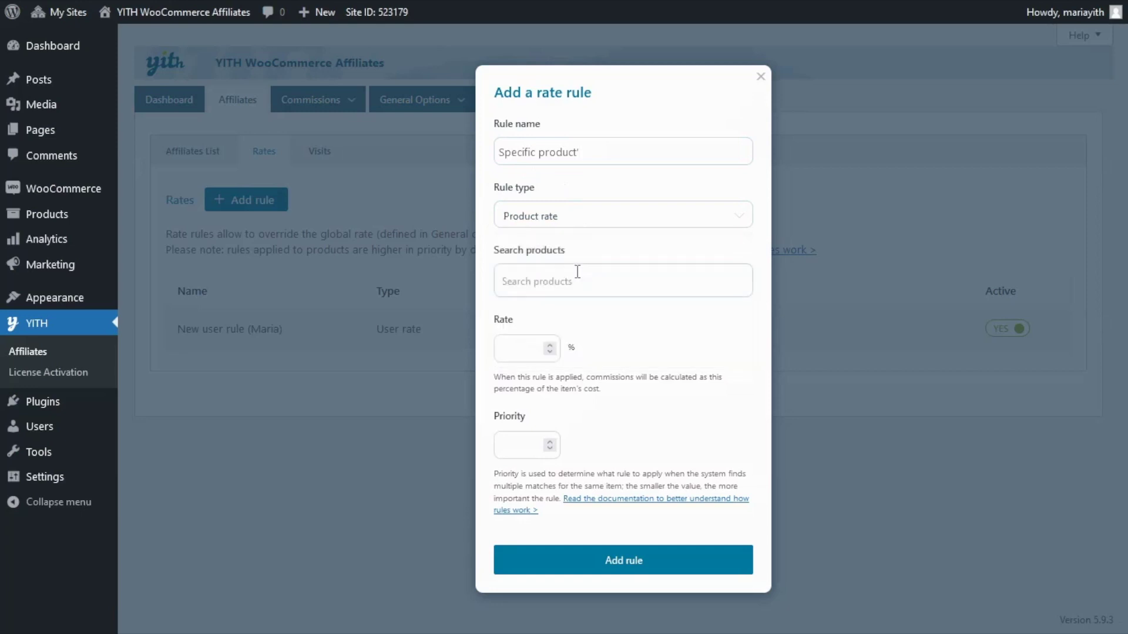
Target Blue man t-shirt (#265) with a 35% rate and add the rule.
{"action": "left_click", "coordinate": [521, 287]}
{"action": "type", "text": "blueman"}
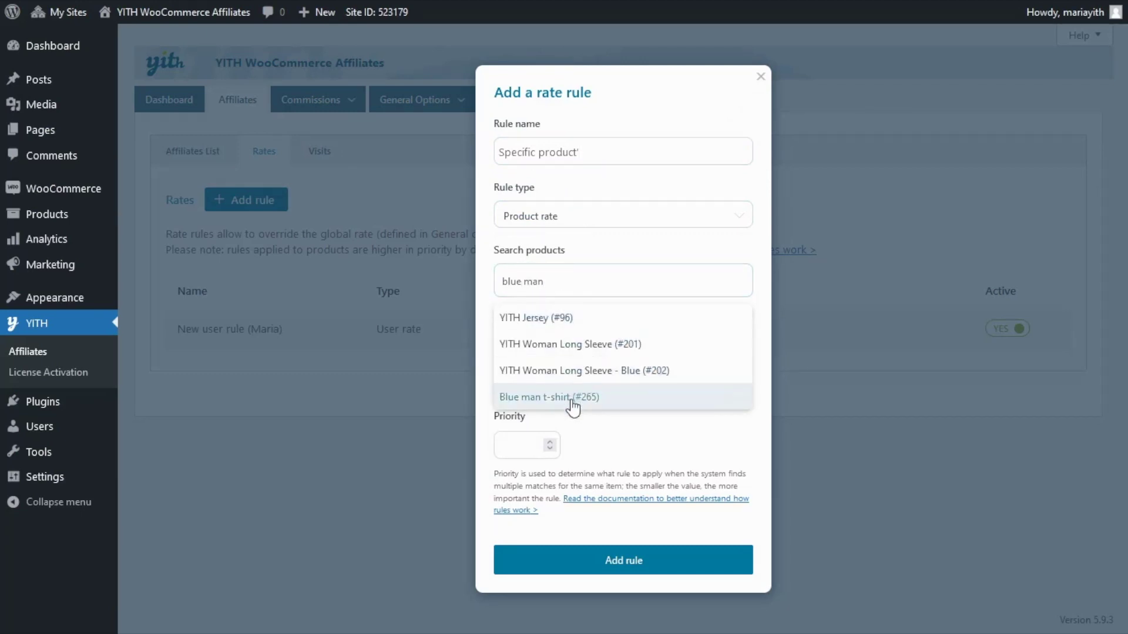
{"action": "left_click", "coordinate": [571, 401]}
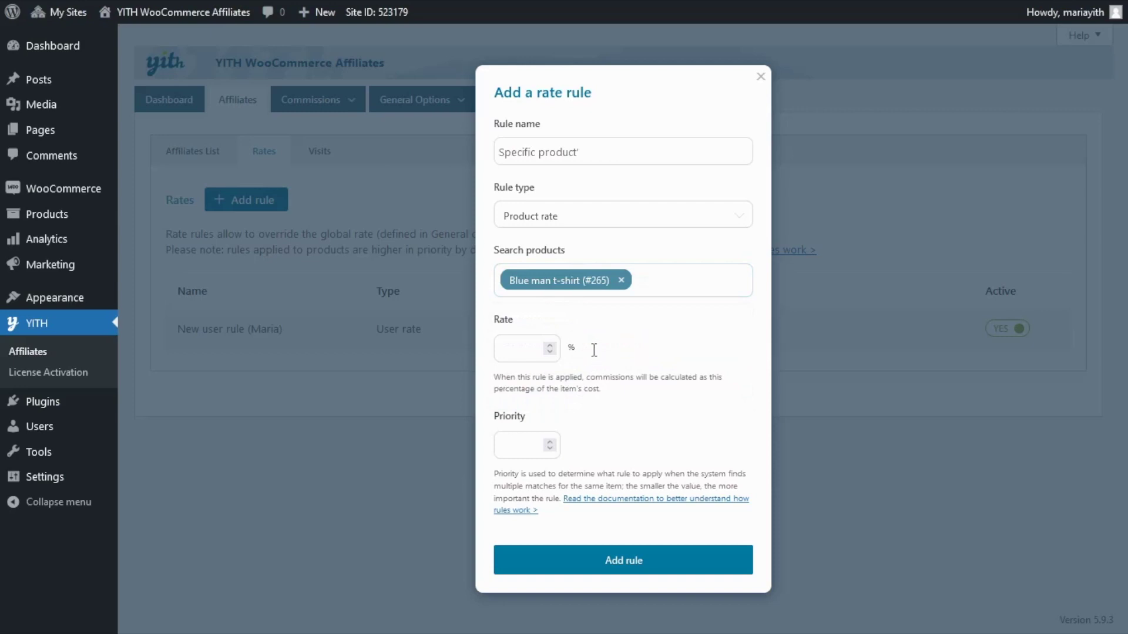
{"action": "left_click", "coordinate": [523, 353]}
{"action": "type", "text": "35"}
{"action": "left_click", "coordinate": [522, 353]}
{"action": "left_click", "coordinate": [627, 568]}
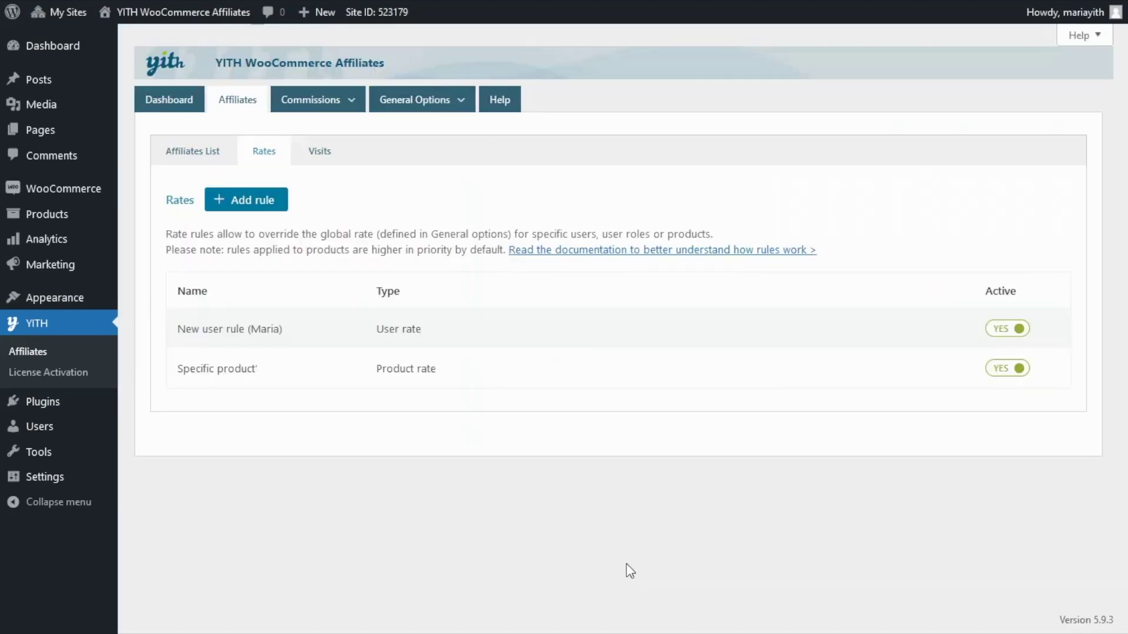